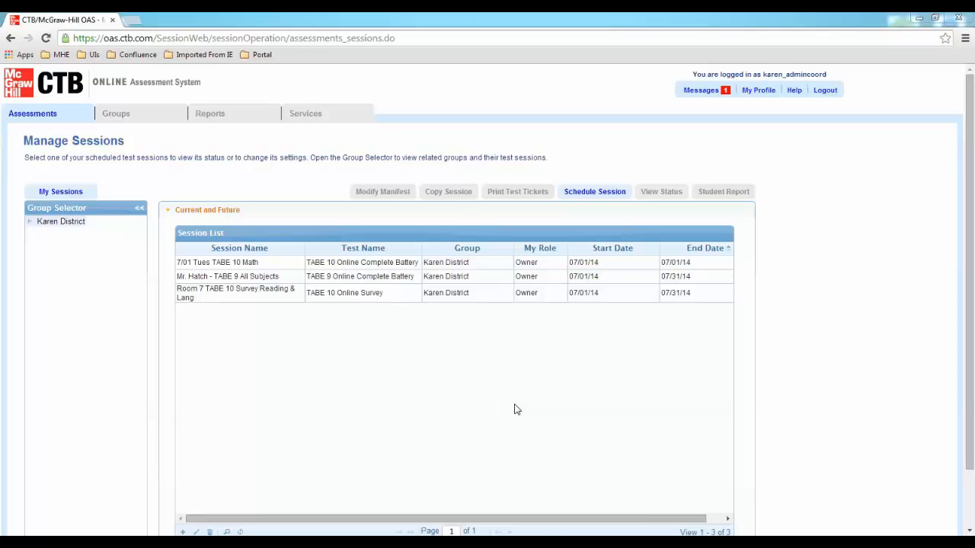
# Bring up the Assessments menu to reach session and student registration options
pyautogui.moveTo(37, 116)
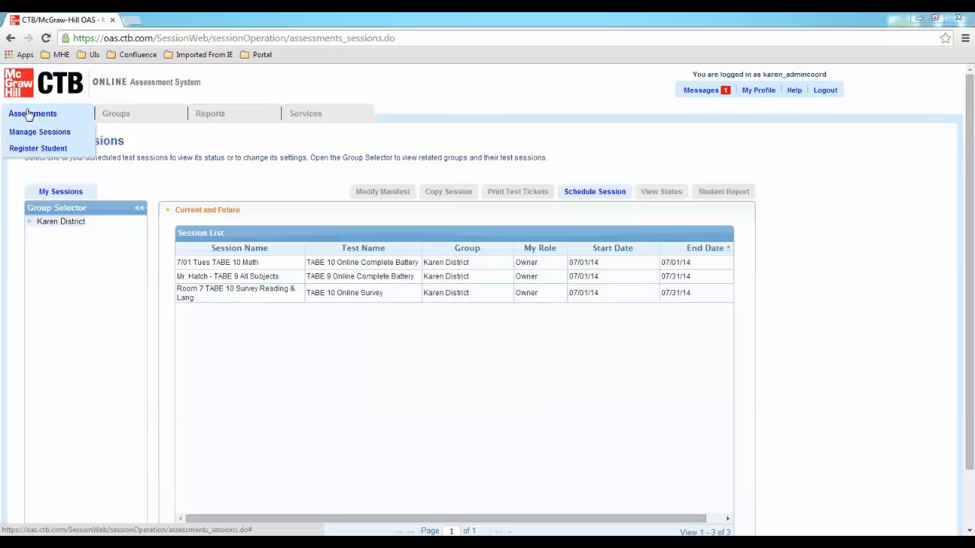
# Open Register Student and expand Karen District and Karen School to reveal its groups
pyautogui.click(32, 151)
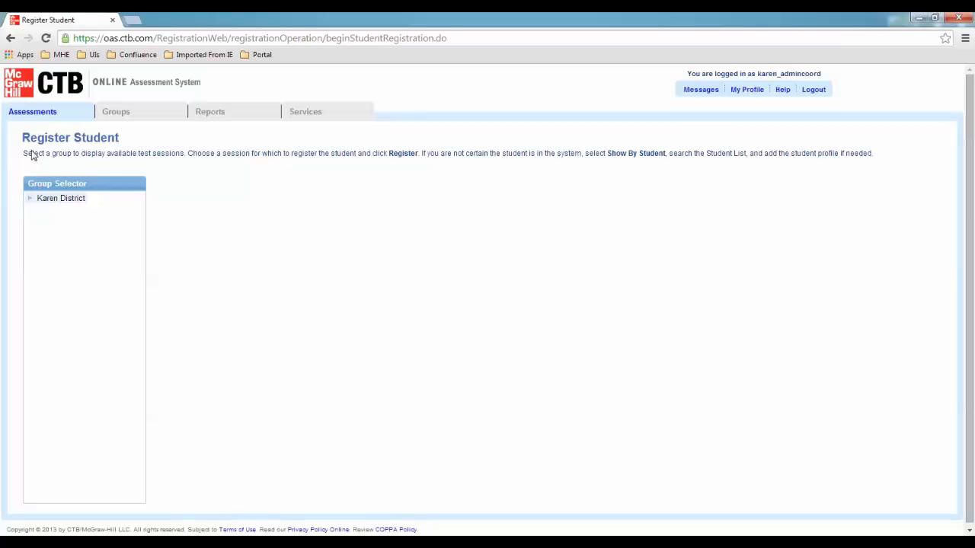
pyautogui.click(31, 199)
pyautogui.click(41, 210)
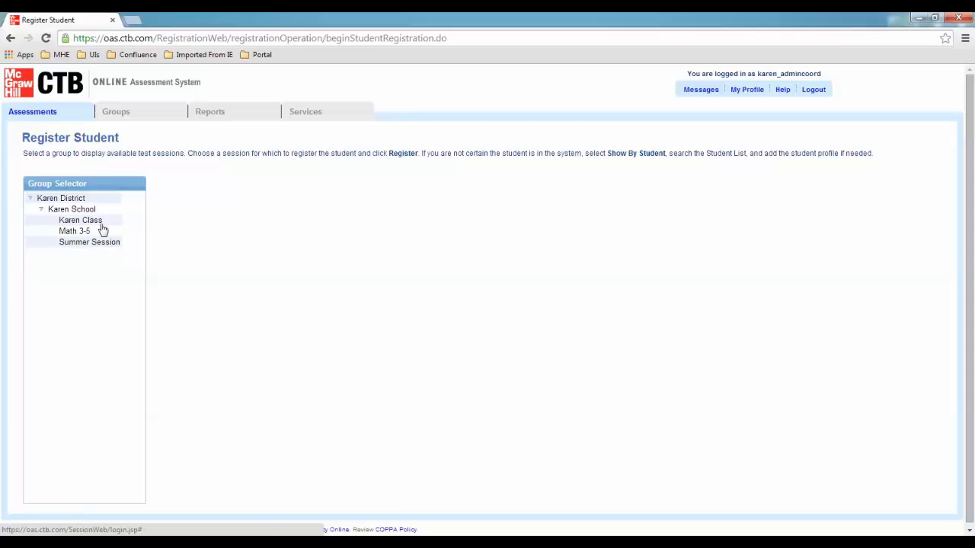
# Select Karen District to load its three future TABE sessions in the Session List
pyautogui.click(83, 199)
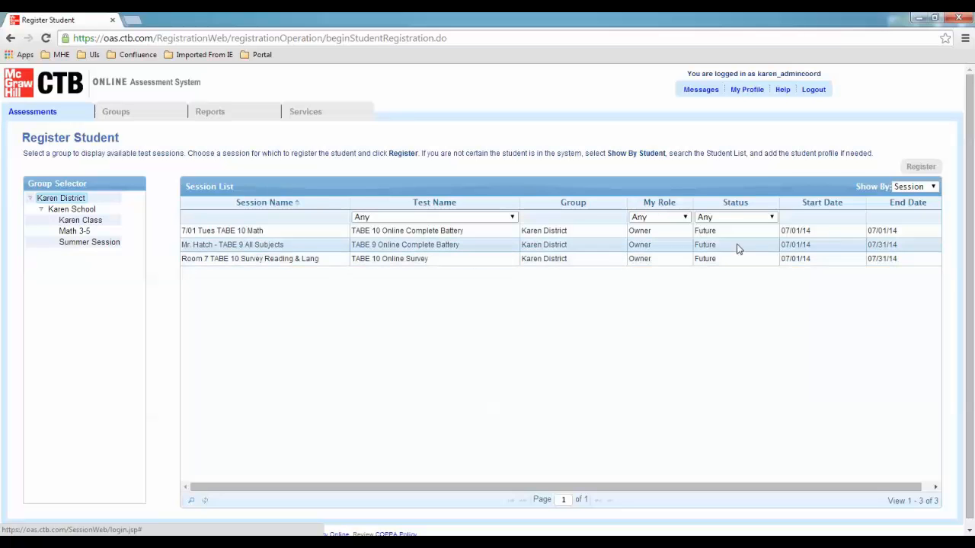
# Switch Show By from Session to Student, listing Karen District's 7 students
pyautogui.click(911, 190)
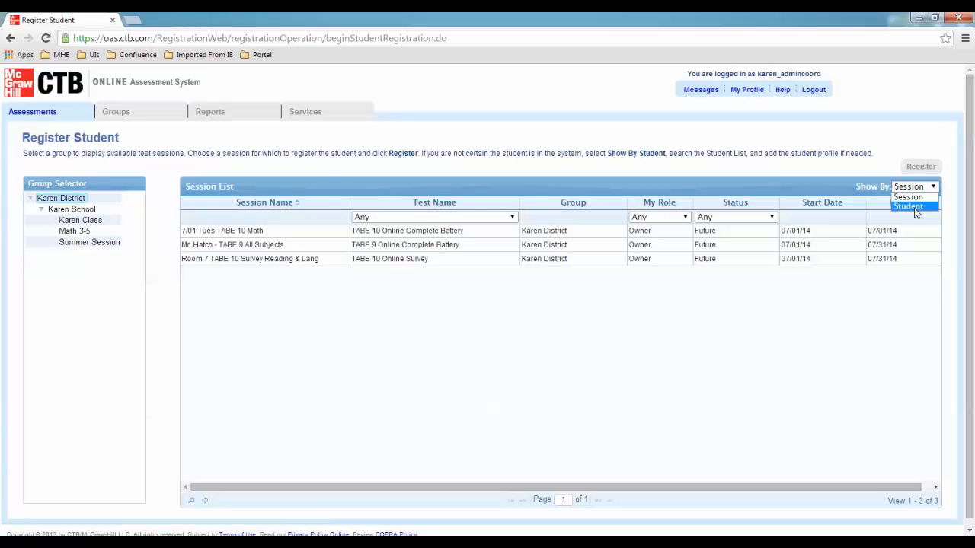
pyautogui.click(908, 207)
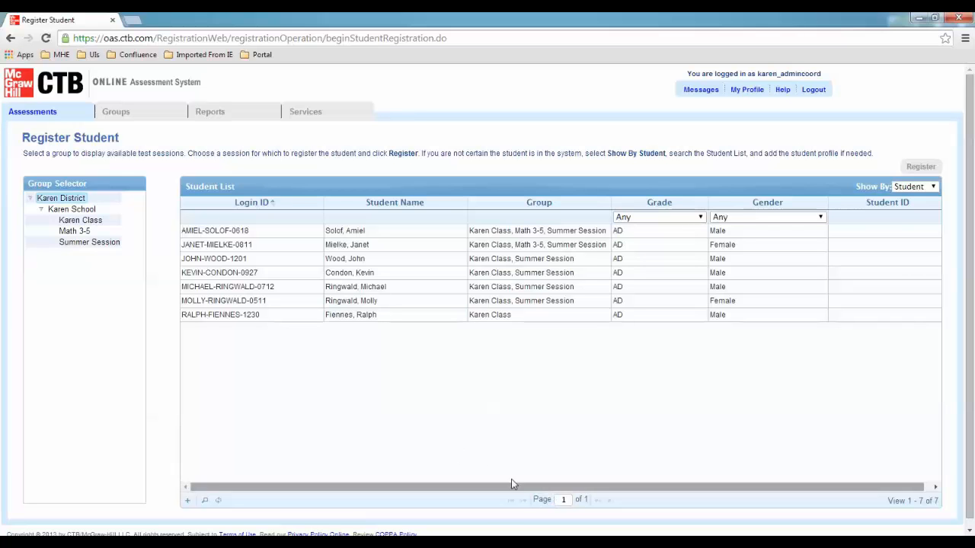
# Search the student list by a surname keyword and check one of the two matches
pyautogui.click(204, 500)
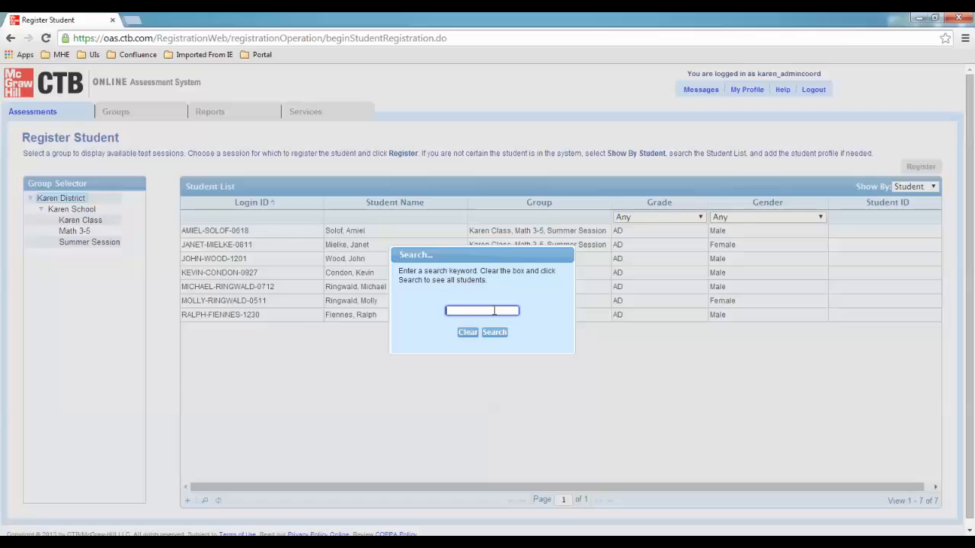
pyautogui.write('ring')
pyautogui.click(488, 334)
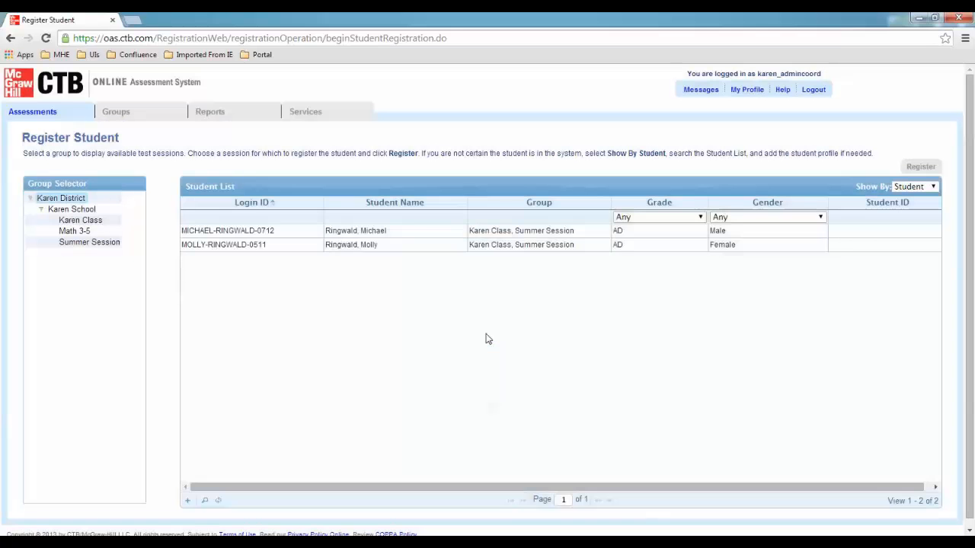
pyautogui.click(211, 245)
# Start a new student profile and enter the student's first and last name
pyautogui.click(188, 500)
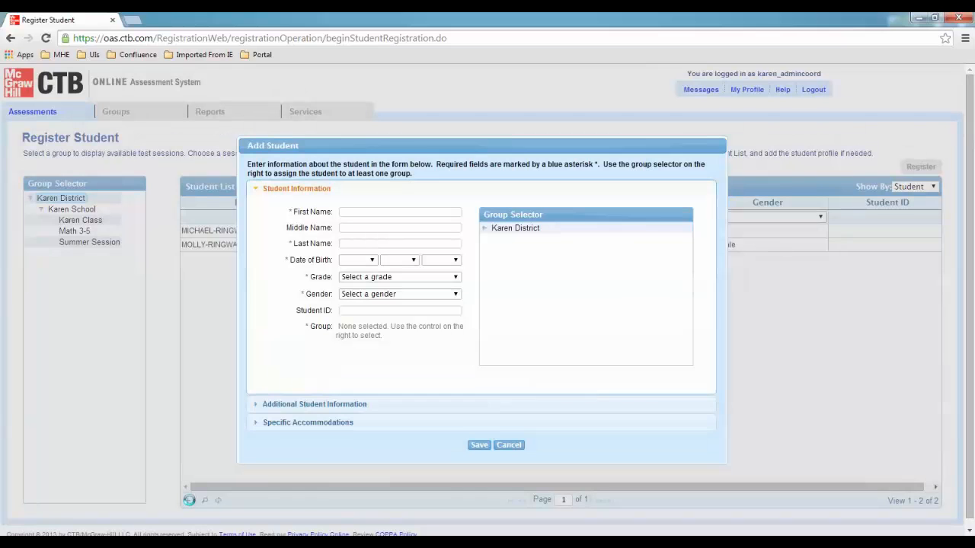
pyautogui.click(391, 213)
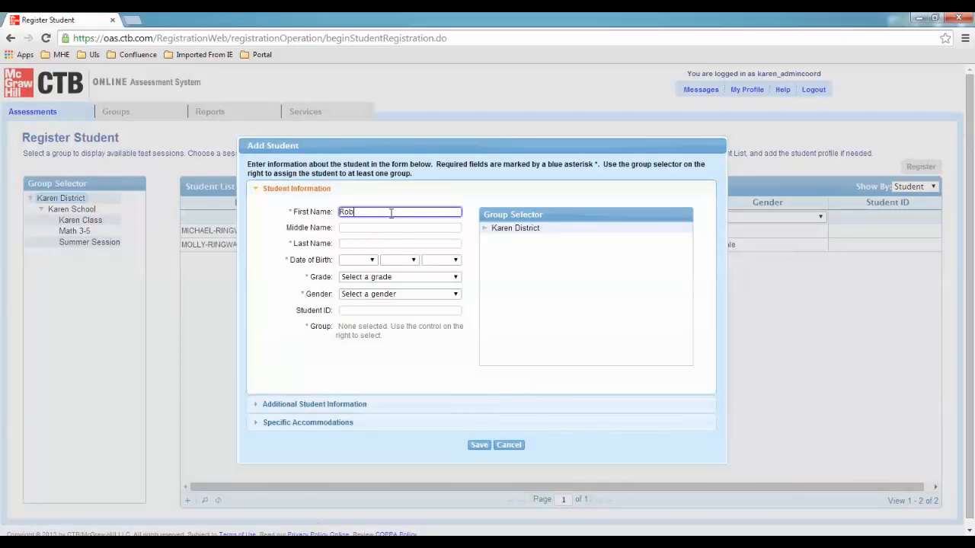
pyautogui.press('Tab')
pyautogui.press('Tab')
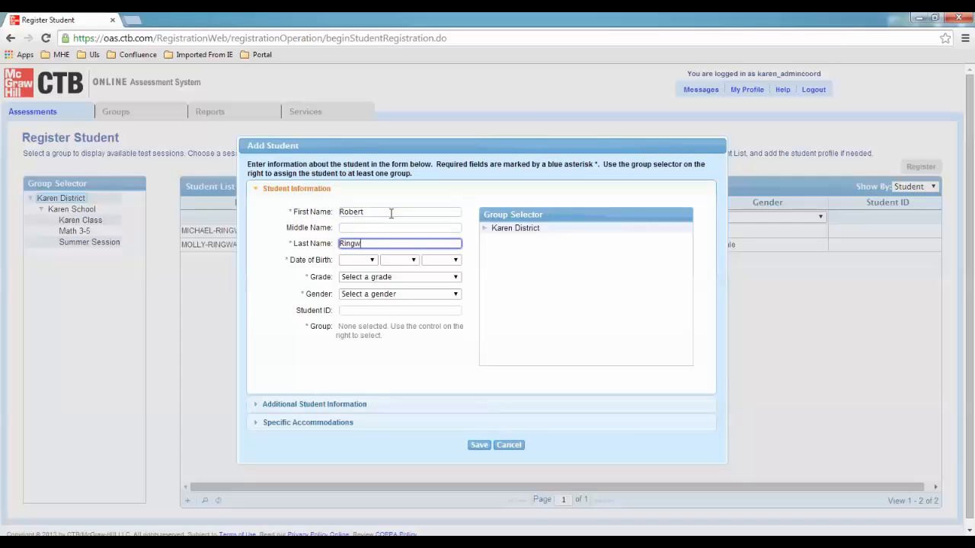
# Set the birth date to Nov 15 1990, grade AD, and gender Male
pyautogui.press('Tab')
pyautogui.press('Down')
pyautogui.press('Down')
pyautogui.press('Down')
pyautogui.press('Down')
pyautogui.press('Down')
pyautogui.press('Down')
pyautogui.press('Down')
pyautogui.press('Down')
pyautogui.press('Down')
pyautogui.press('Down')
pyautogui.press('Down')
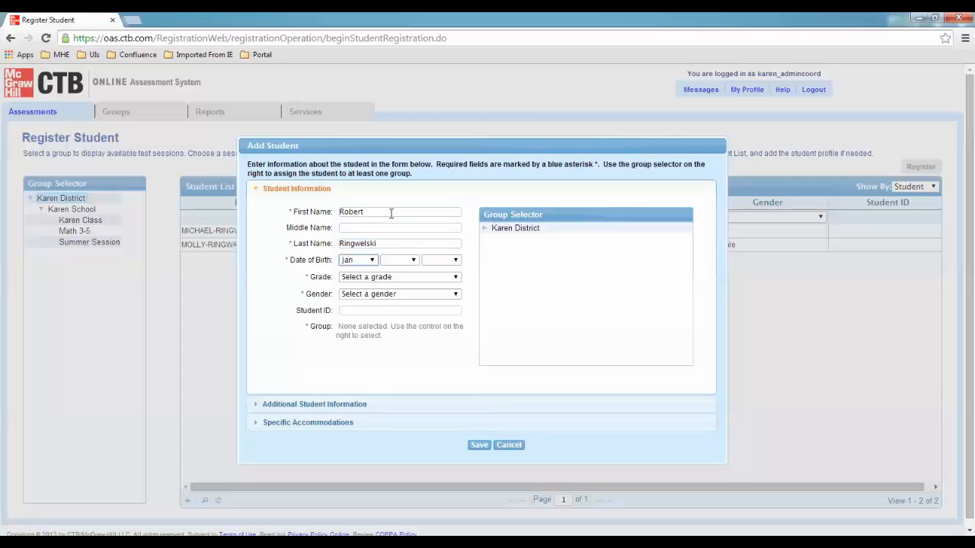
pyautogui.press('Tab')
pyautogui.press('Down')
pyautogui.press('Down')
pyautogui.press('Down')
pyautogui.press('Down')
pyautogui.press('Down')
pyautogui.press('Down')
pyautogui.press('Down')
pyautogui.press('Down')
pyautogui.press('Down')
pyautogui.press('Down')
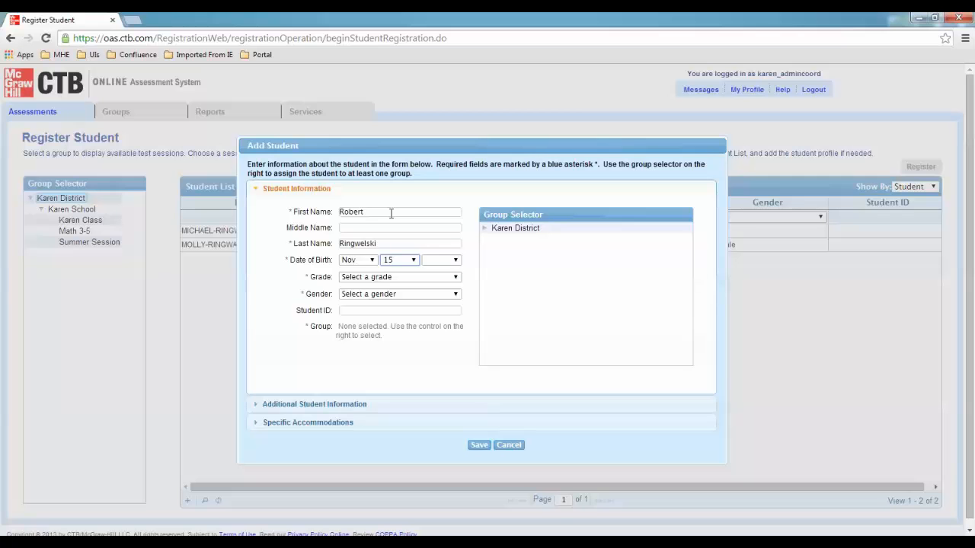
pyautogui.press('Tab')
pyautogui.press('Down')
pyautogui.press('Down')
pyautogui.press('Down')
pyautogui.press('Down')
pyautogui.press('Down')
pyautogui.press('Down')
pyautogui.press('Down')
pyautogui.press('Down')
pyautogui.press('Down')
pyautogui.press('Down')
pyautogui.press('Down')
pyautogui.press('Down')
pyautogui.press('Down')
pyautogui.press('Down')
pyautogui.press('Down')
pyautogui.press('Down')
pyautogui.press('Down')
pyautogui.press('Down')
pyautogui.press('Down')
pyautogui.press('Down')
pyautogui.press('Tab')
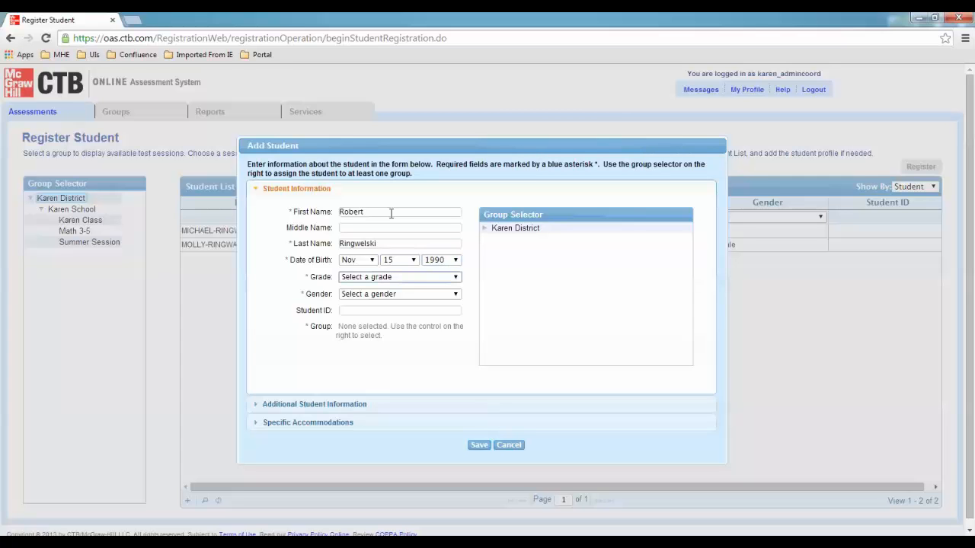
pyautogui.press('Down')
pyautogui.press('Tab')
pyautogui.press('Down')
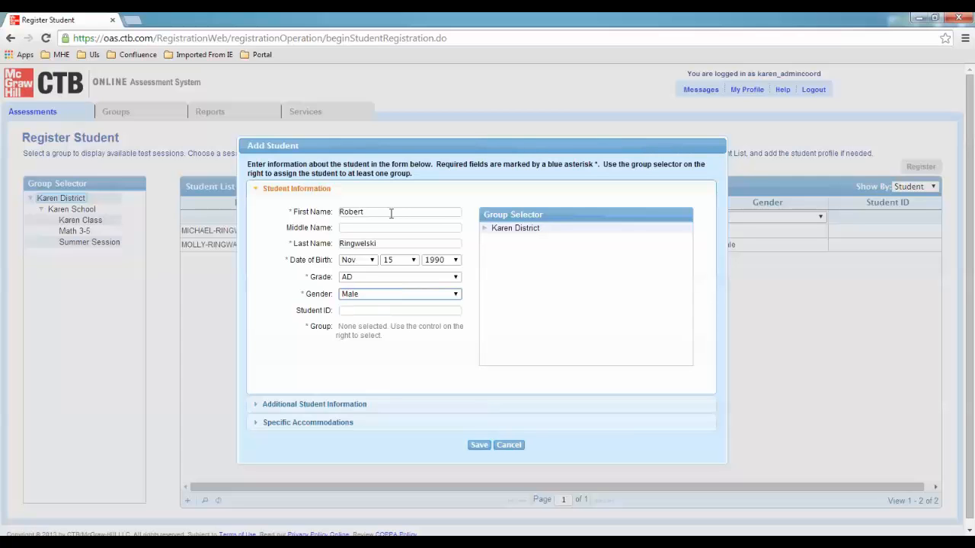
# Assign the student to Karen School's Summer Session group and save the profile
pyautogui.click(485, 230)
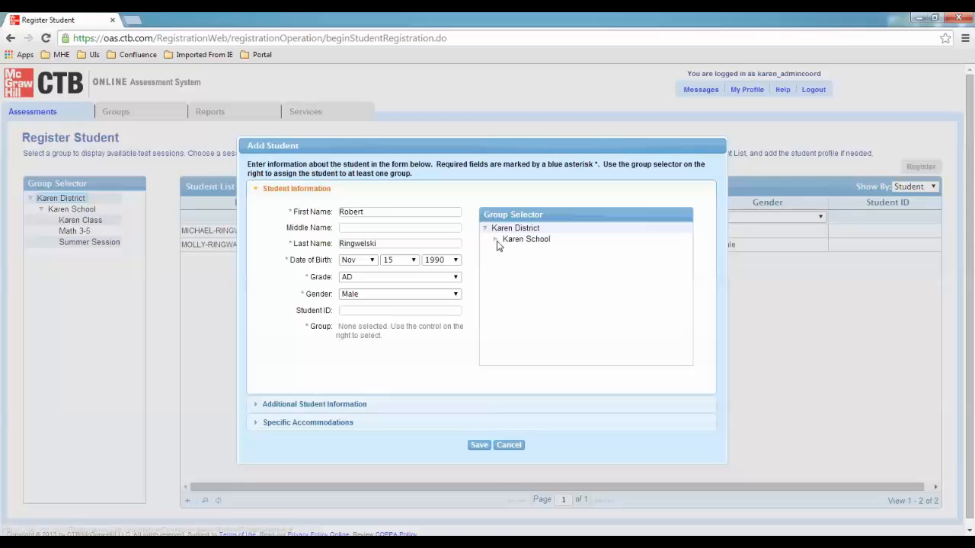
pyautogui.click(496, 241)
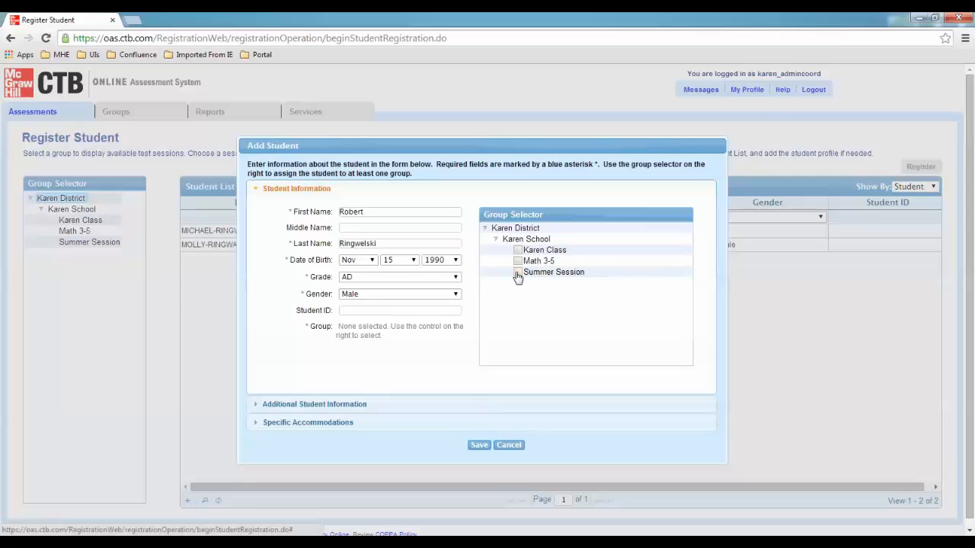
pyautogui.click(518, 273)
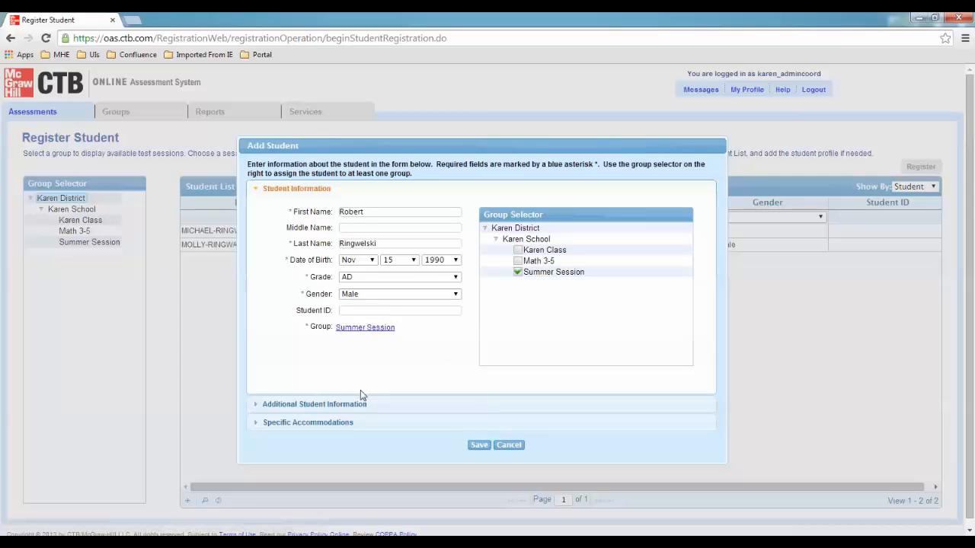
pyautogui.click(479, 446)
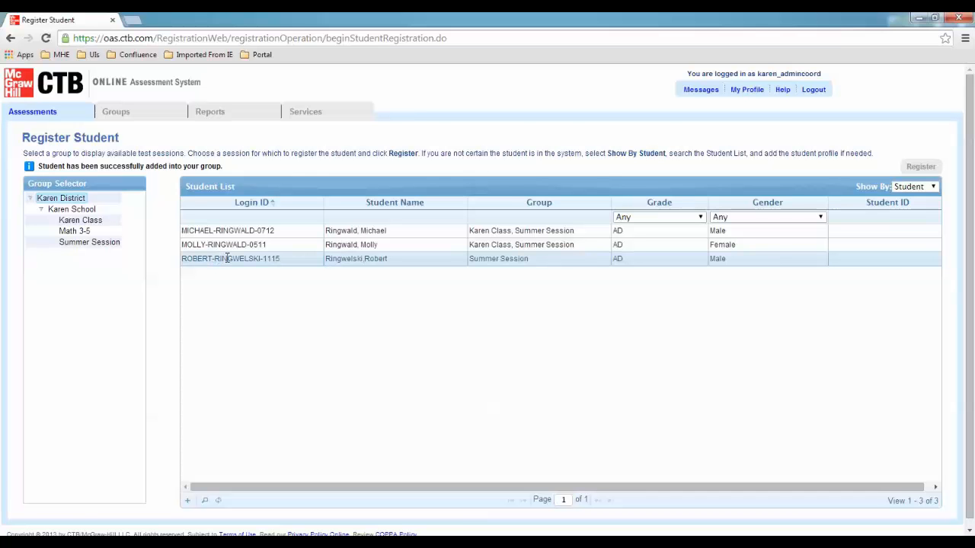
# Pick the 7/01 Tues TABE 10 Math session under Karen District for the new student and continue
pyautogui.doubleClick(227, 259)
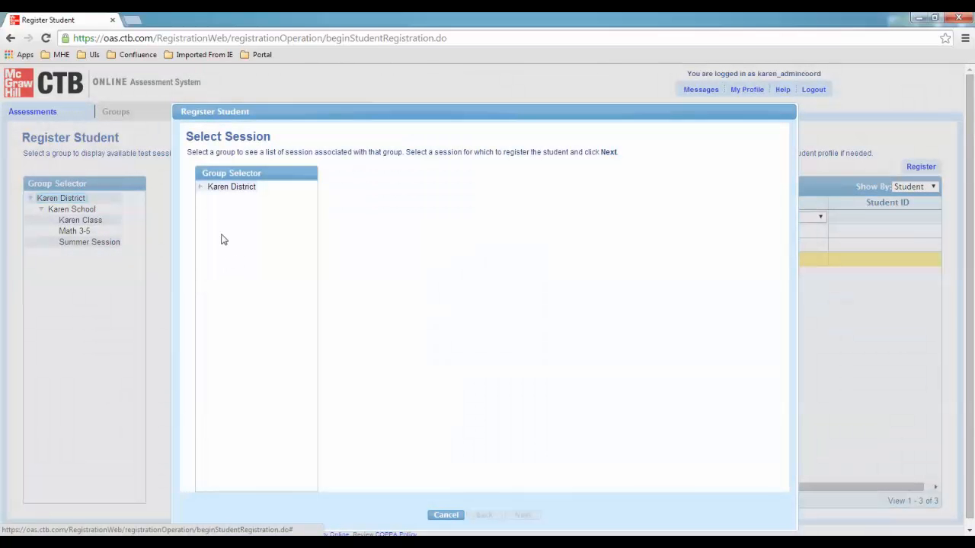
pyautogui.click(202, 188)
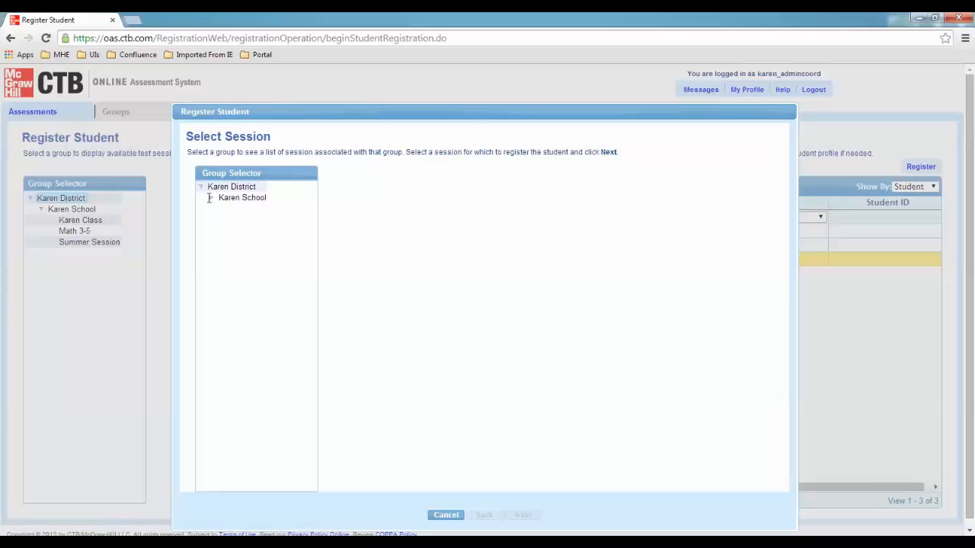
pyautogui.click(213, 188)
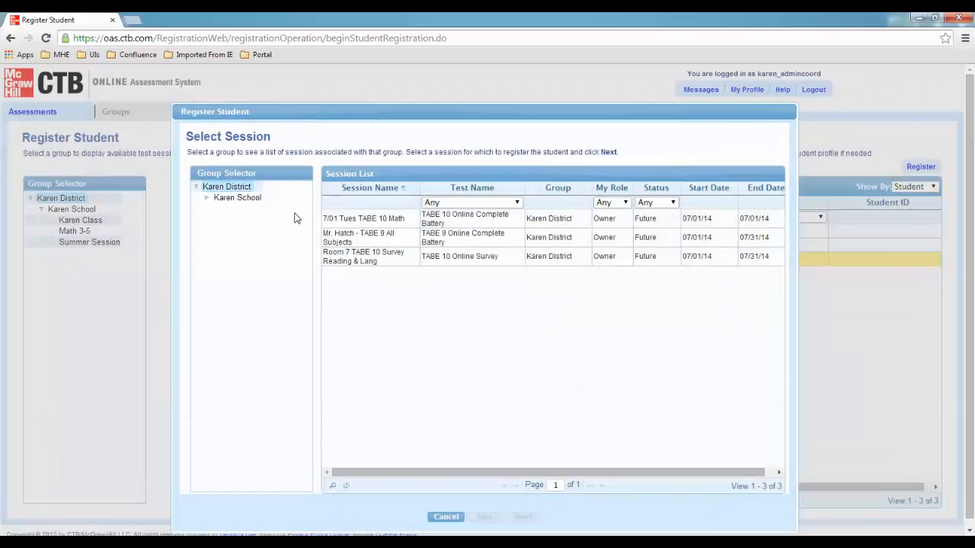
pyautogui.click(358, 218)
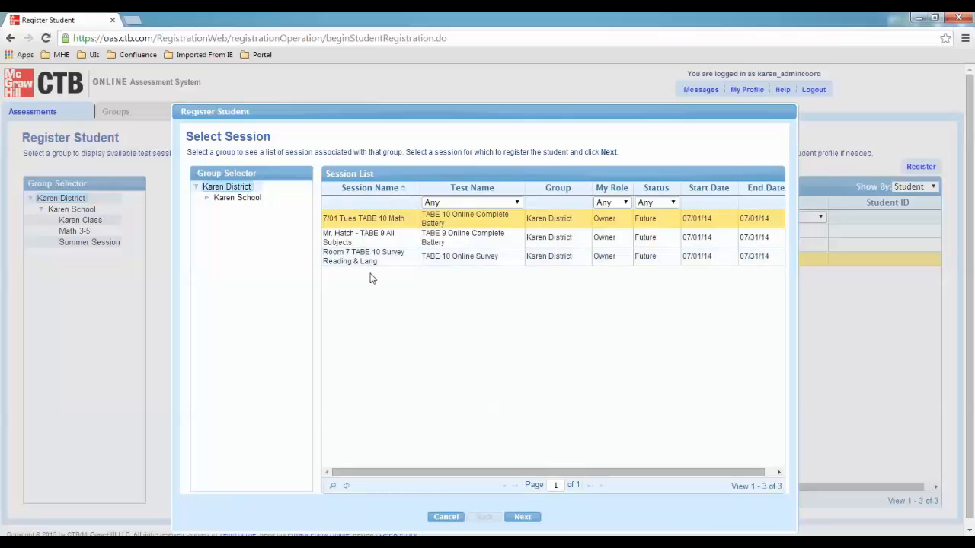
pyautogui.click(523, 517)
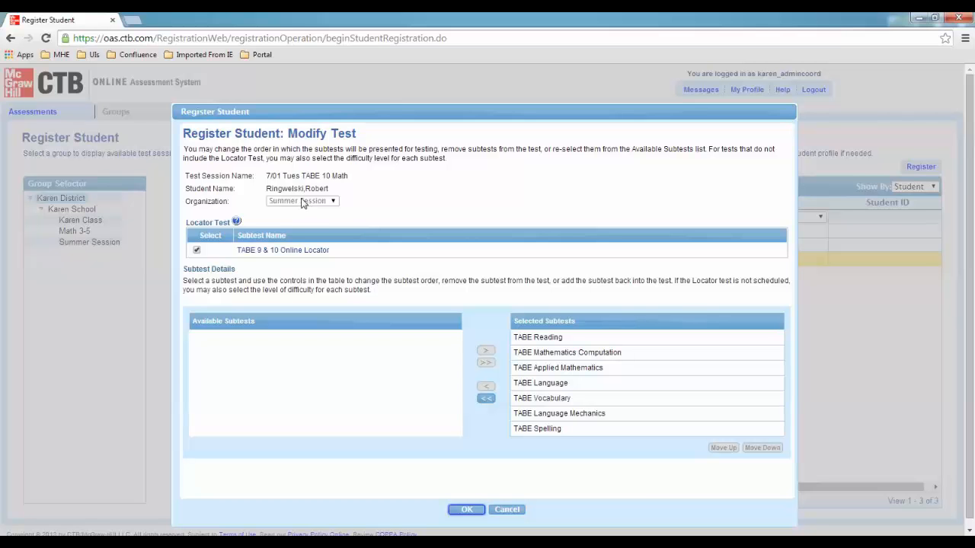
pyautogui.click(196, 252)
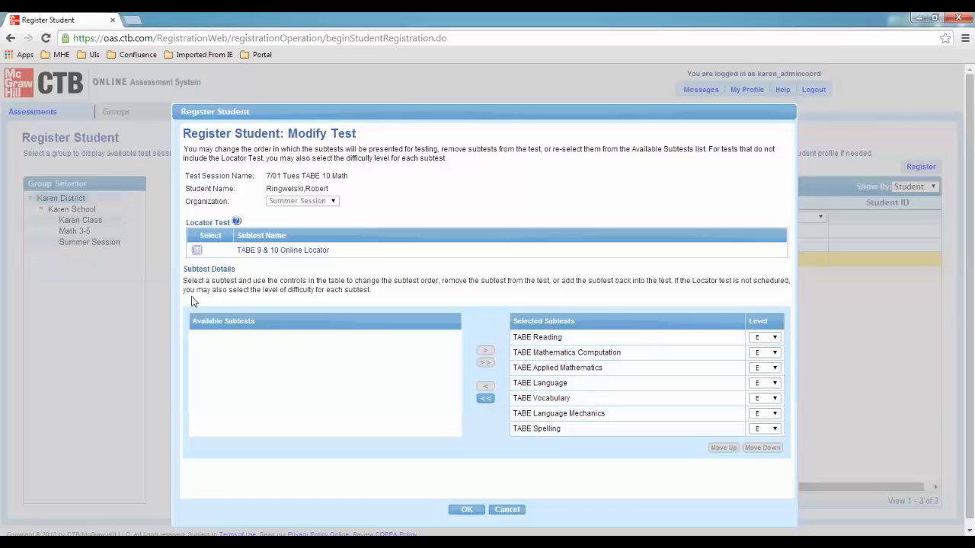
pyautogui.click(197, 251)
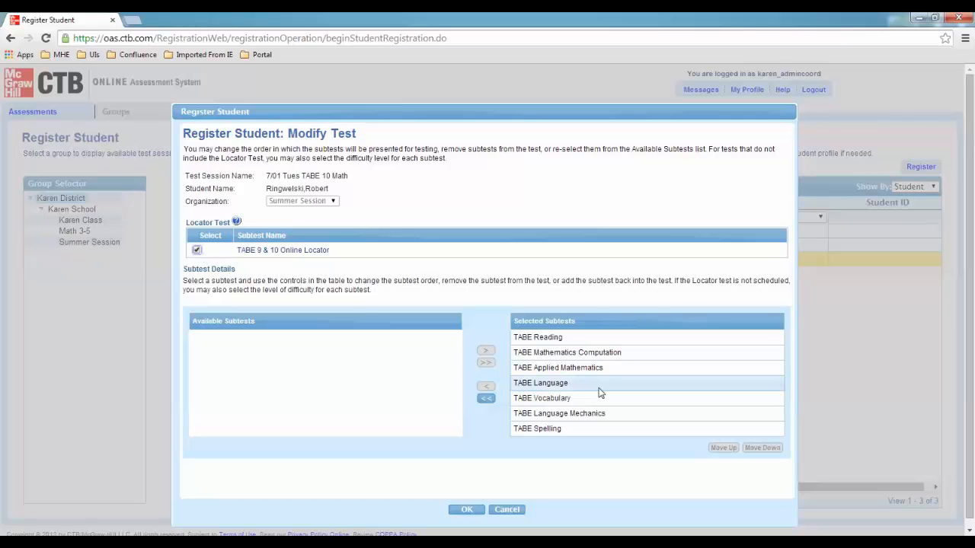
# Clear all subtests, add TABE Language first, then add the remaining six after it
pyautogui.click(486, 398)
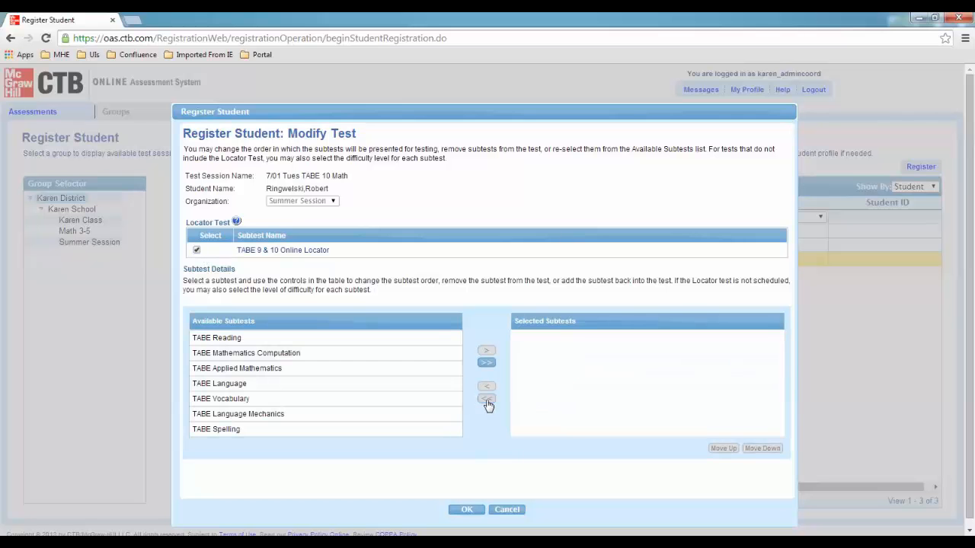
pyautogui.click(485, 350)
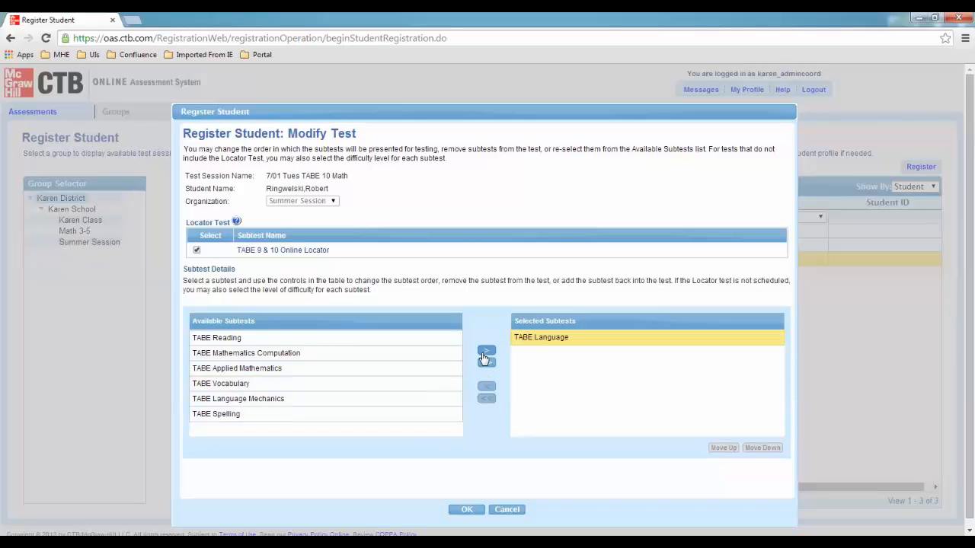
pyautogui.click(486, 363)
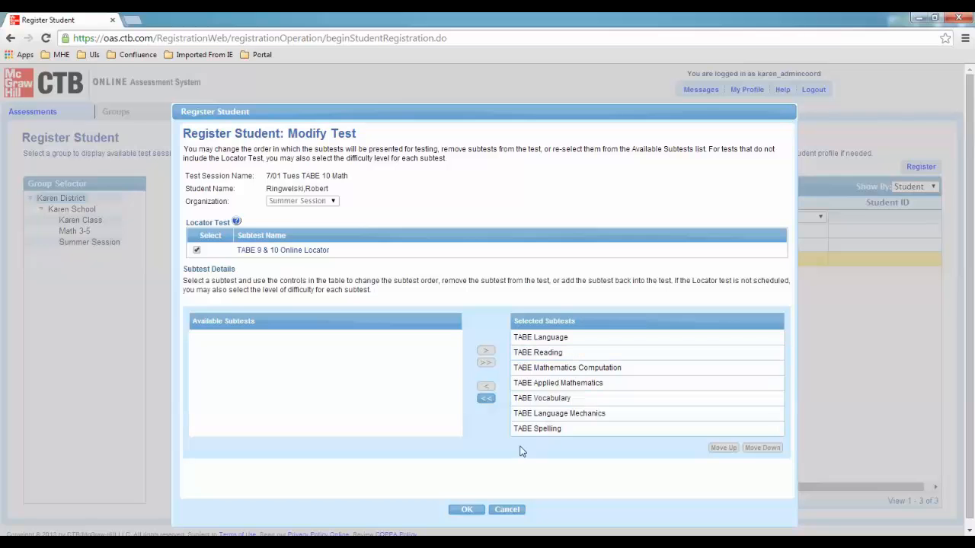
pyautogui.scroll(-1, 520, 449)
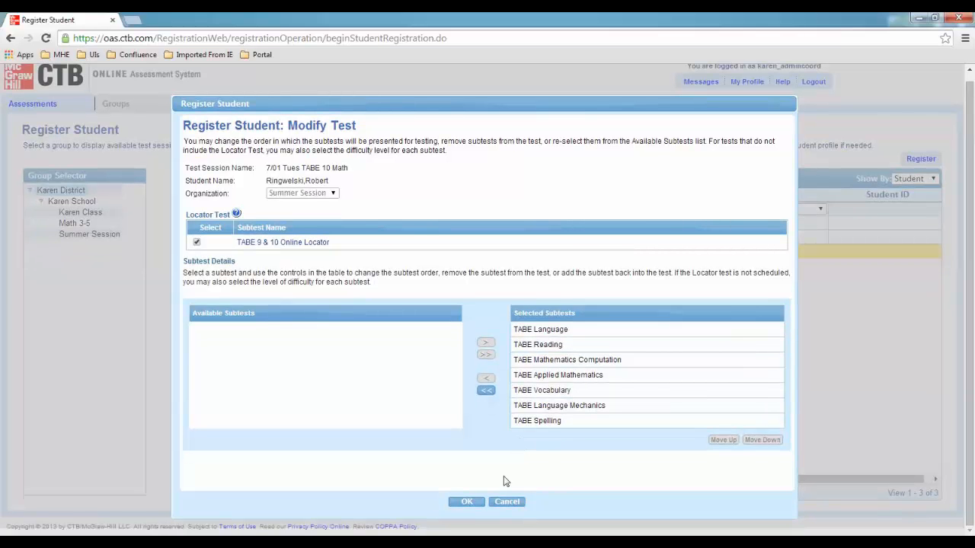
# Confirm the registration, review the summary, and choose Yes to print the Test Access Code
pyautogui.click(467, 502)
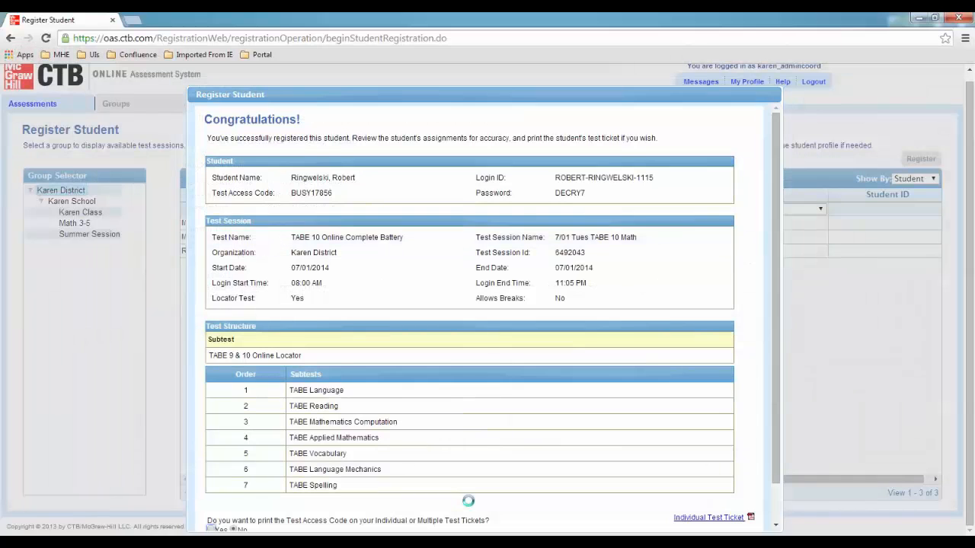
pyautogui.scroll(-1, 472, 449)
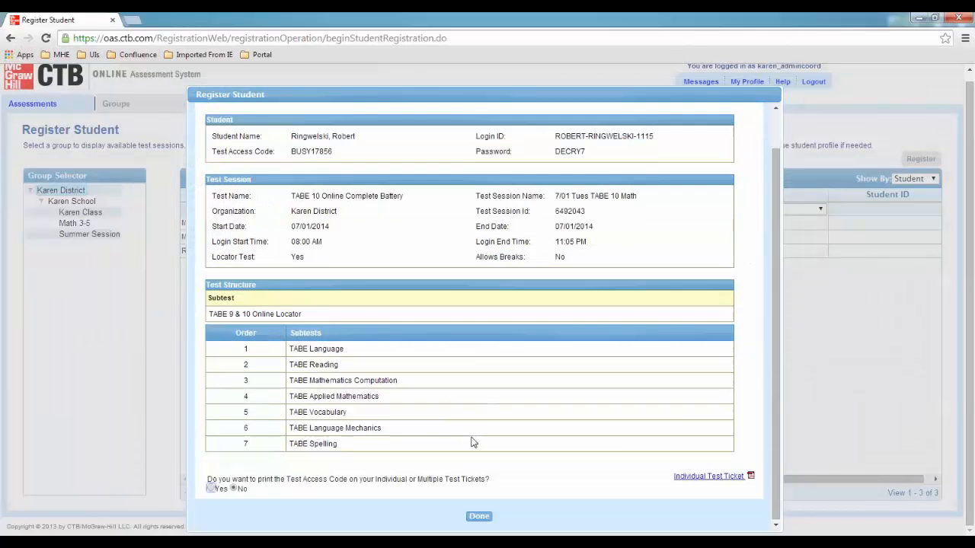
pyautogui.scroll(1, 472, 442)
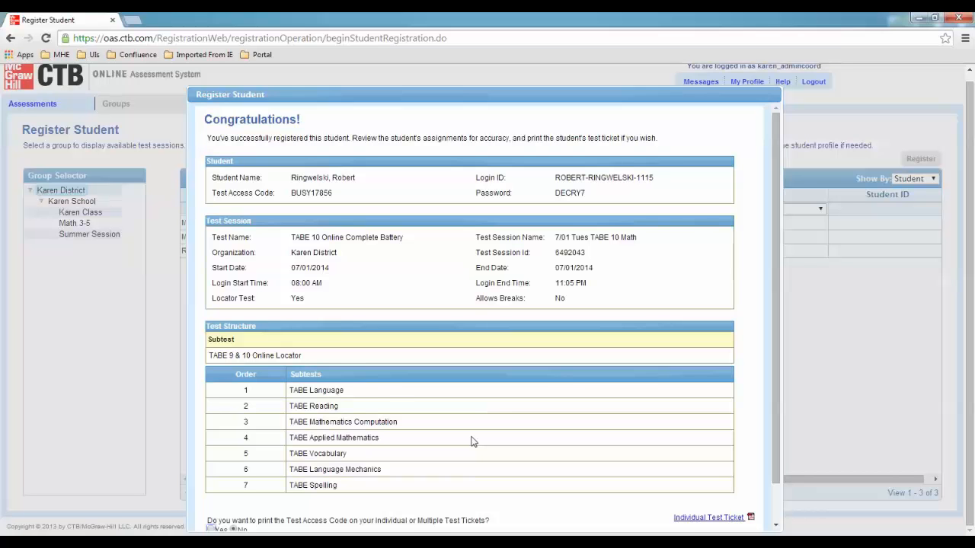
pyautogui.scroll(-1, 472, 442)
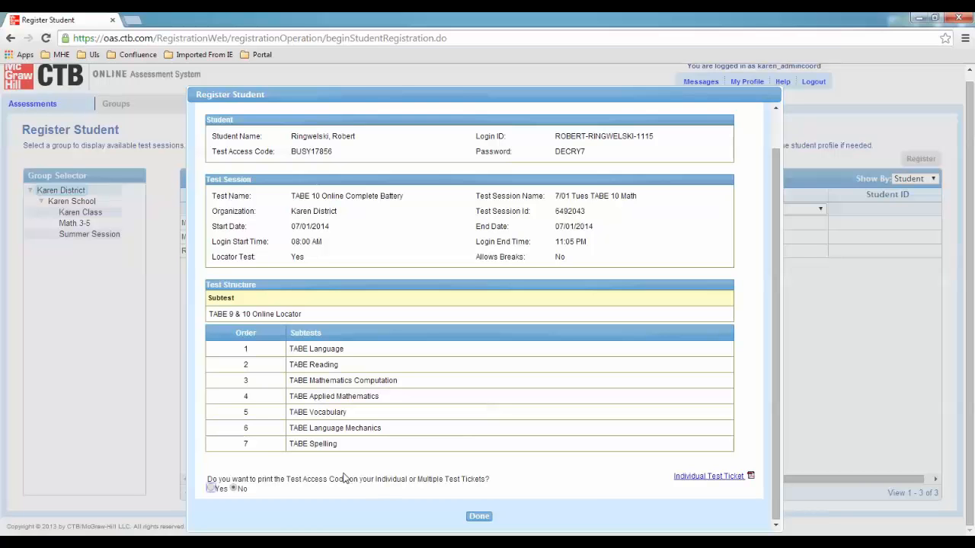
pyautogui.click(213, 490)
# Download the Individual Test Ticket and open the TestTicketIndividual PDF to review its login details
pyautogui.click(699, 478)
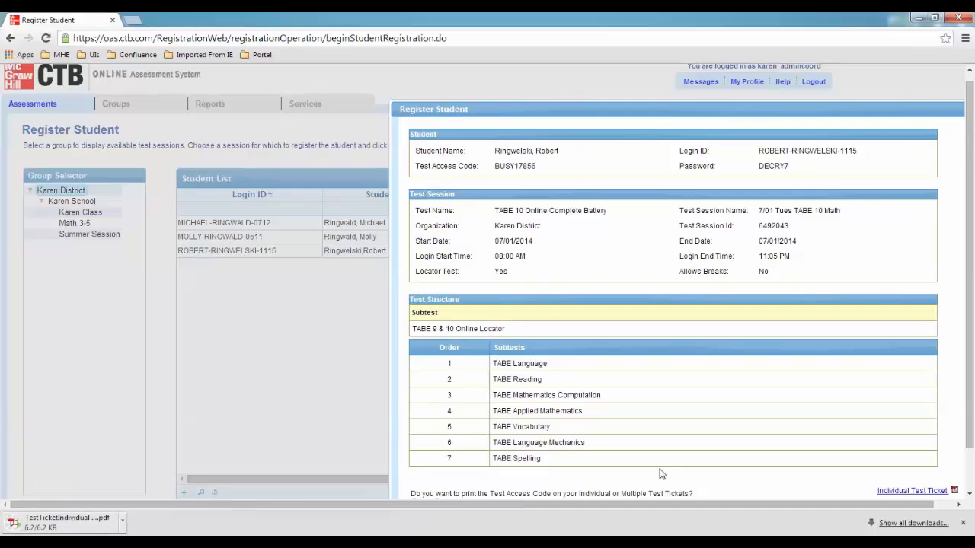
pyautogui.click(85, 526)
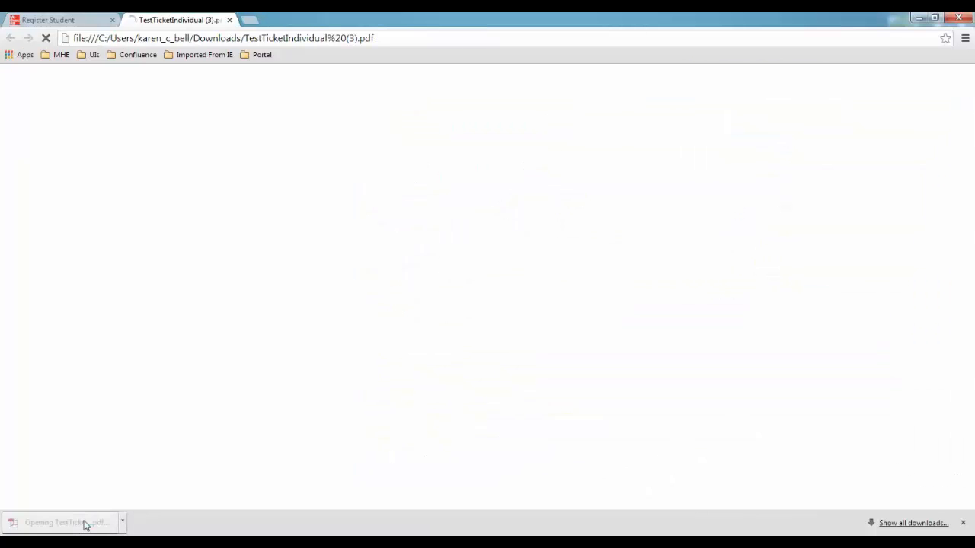
pyautogui.scroll(-3, 619, 279)
pyautogui.scroll(-2, 618, 279)
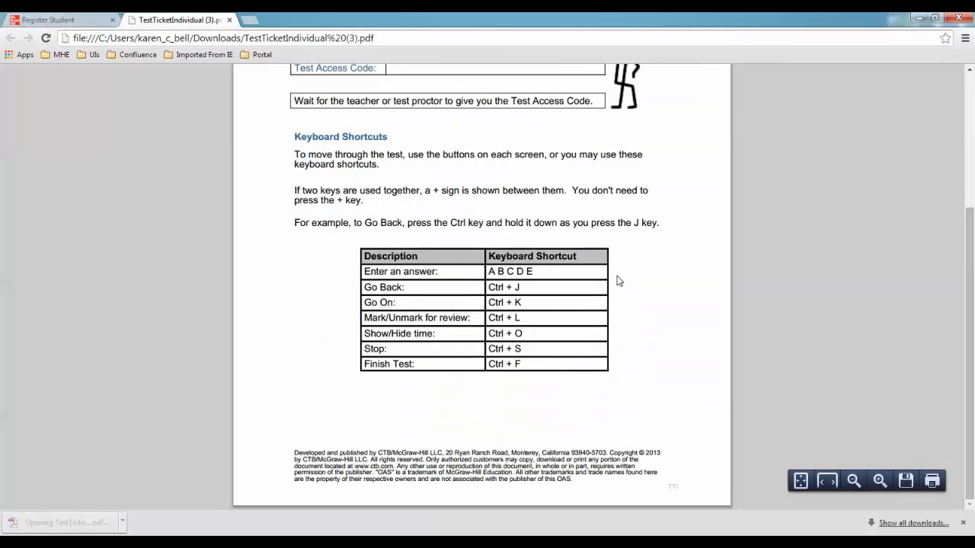
pyautogui.scroll(3, 618, 279)
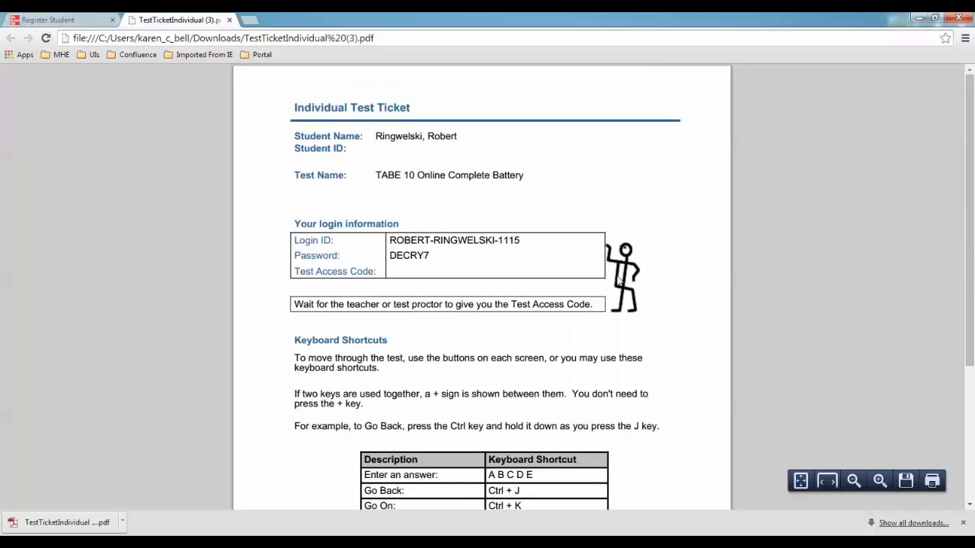
# Finish the registration summary with Done to return to the Register Student list of three students
pyautogui.click(72, 20)
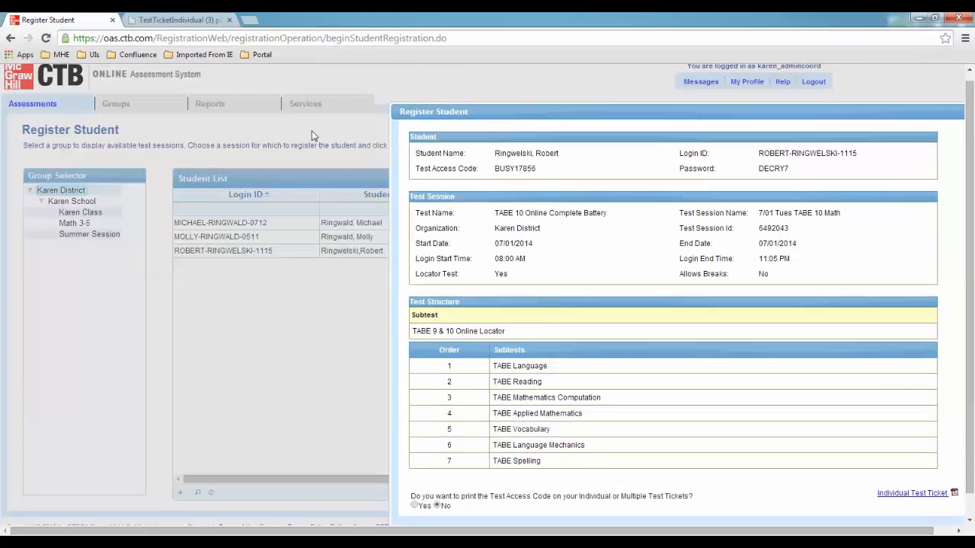
pyautogui.scroll(-1, 797, 372)
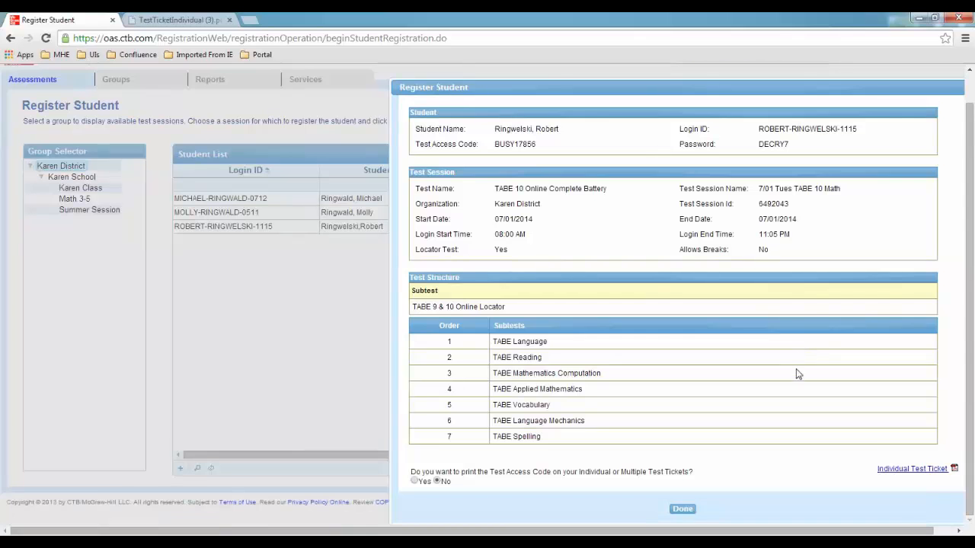
pyautogui.click(683, 510)
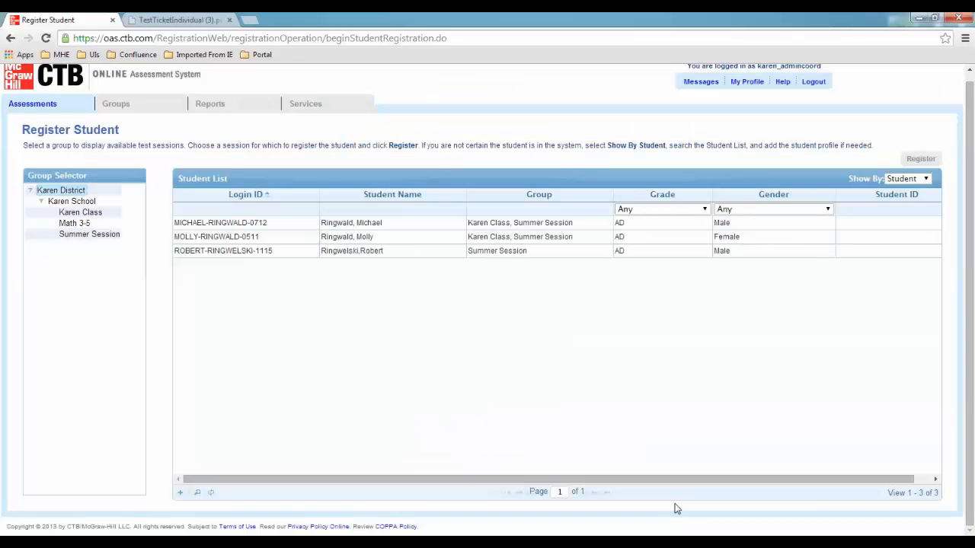